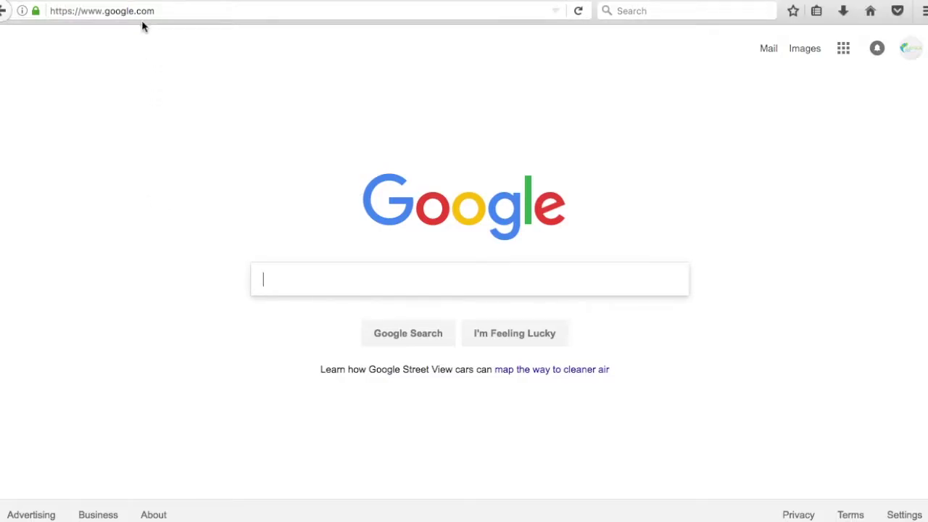
Go to the web address surfsideppc.com/go/hostgator.php.
{"action": "left_click", "coordinate": [195, 17]}
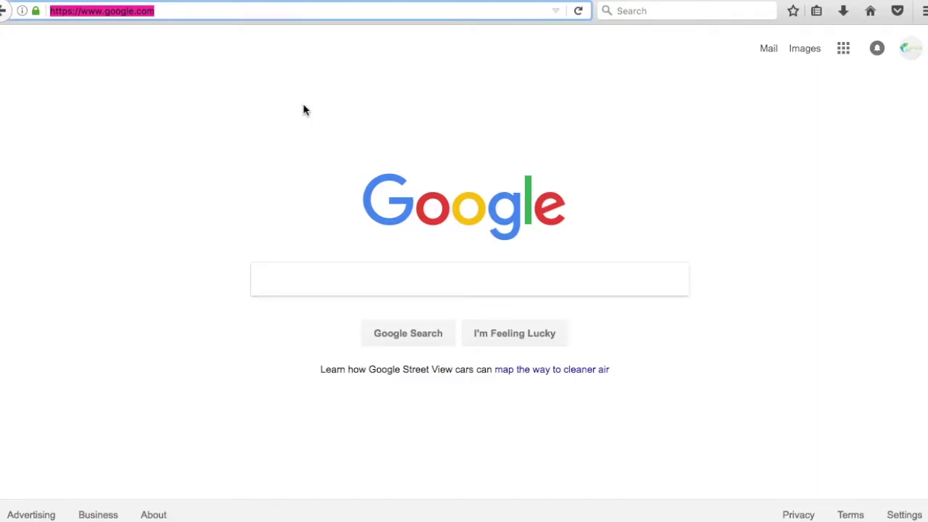
{"action": "type", "text": "surfsidep"}
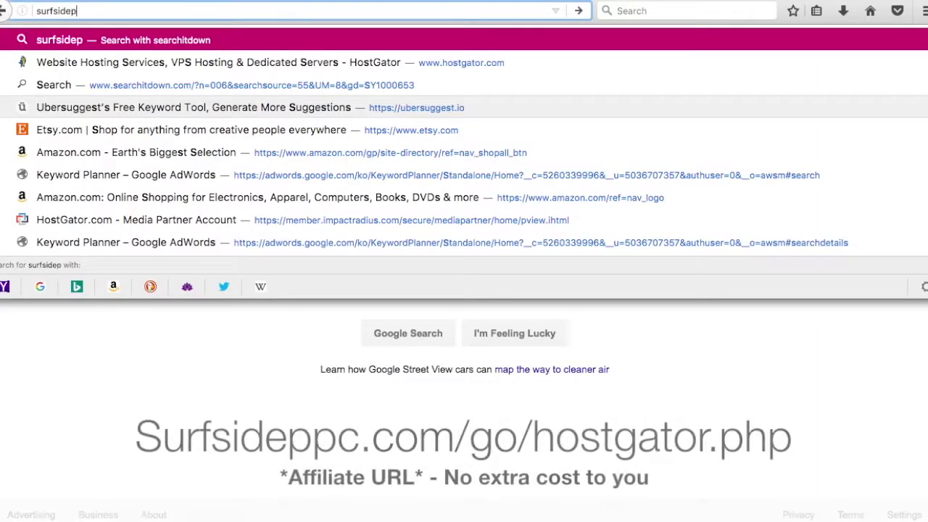
{"action": "type", "text": "pc.com/go"}
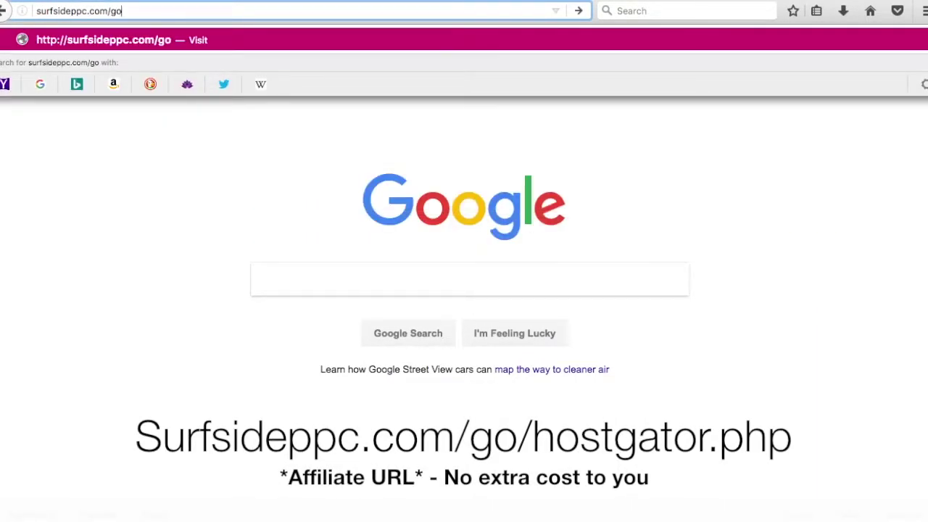
{"action": "type", "text": "/hostga"}
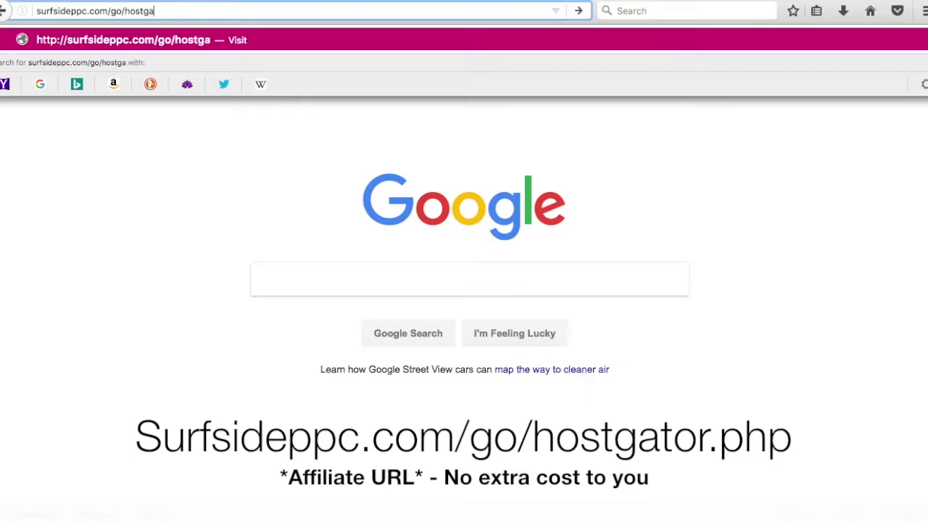
{"action": "type", "text": "tor.php"}
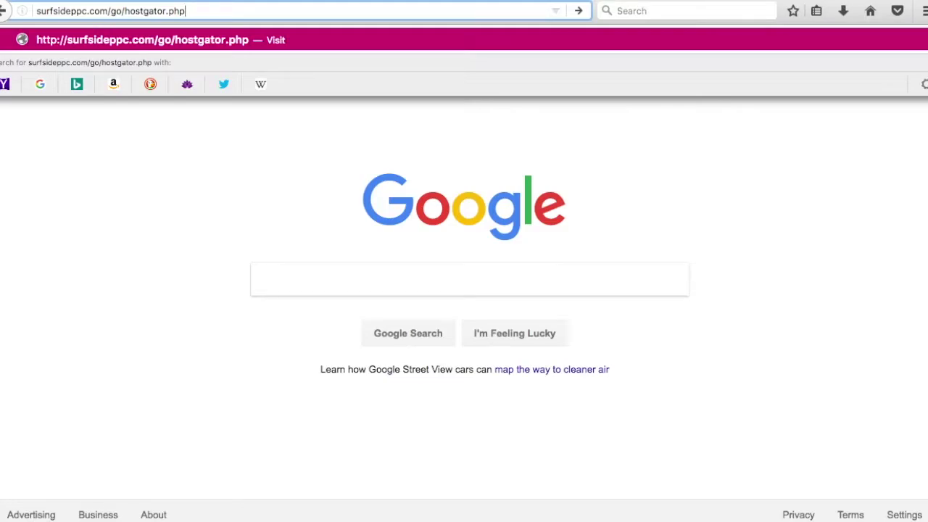
{"action": "key", "text": "Return"}
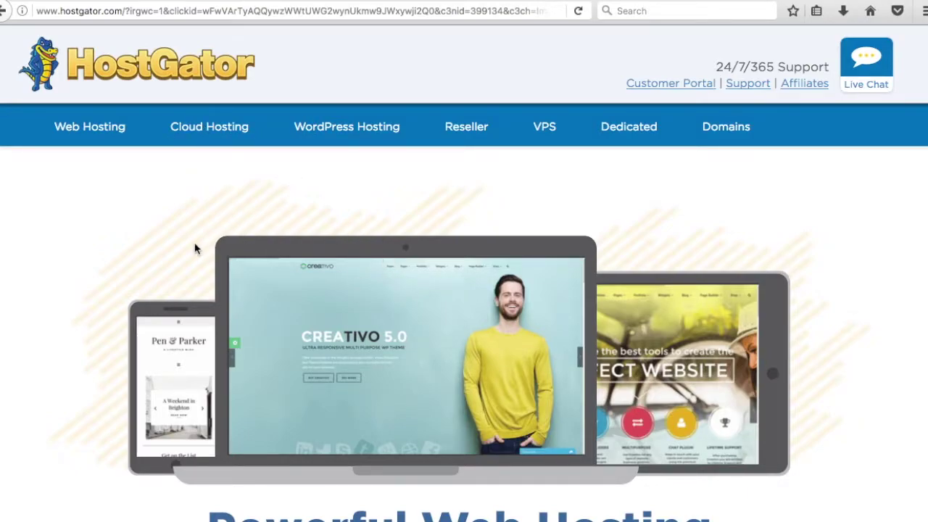
Open HostGator's Cloud Hosting plans page.
{"action": "scroll", "coordinate": [152, 238], "scroll_direction": "down", "scroll_amount": 3}
{"action": "scroll", "coordinate": [81, 236], "scroll_direction": "down", "scroll_amount": 2}
{"action": "scroll", "coordinate": [65, 232], "scroll_direction": "up", "scroll_amount": 3}
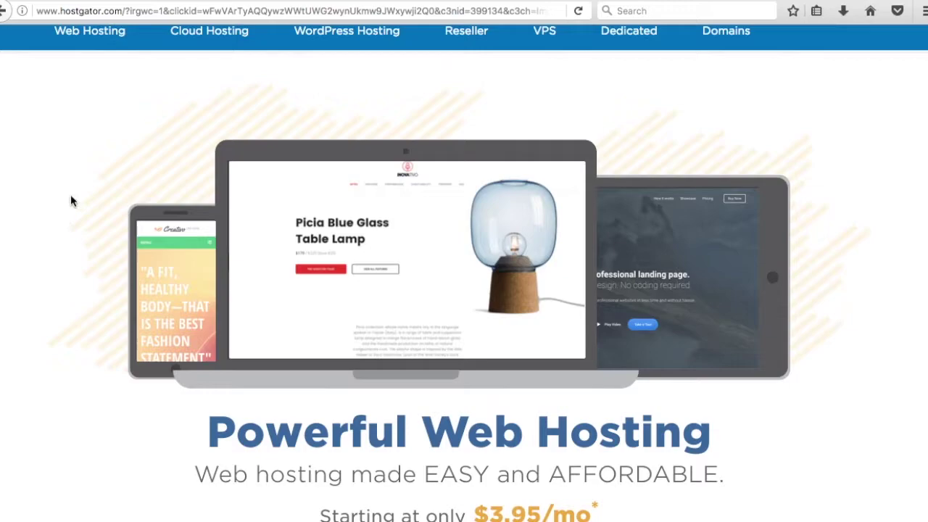
{"action": "scroll", "coordinate": [91, 156], "scroll_direction": "up", "scroll_amount": 3}
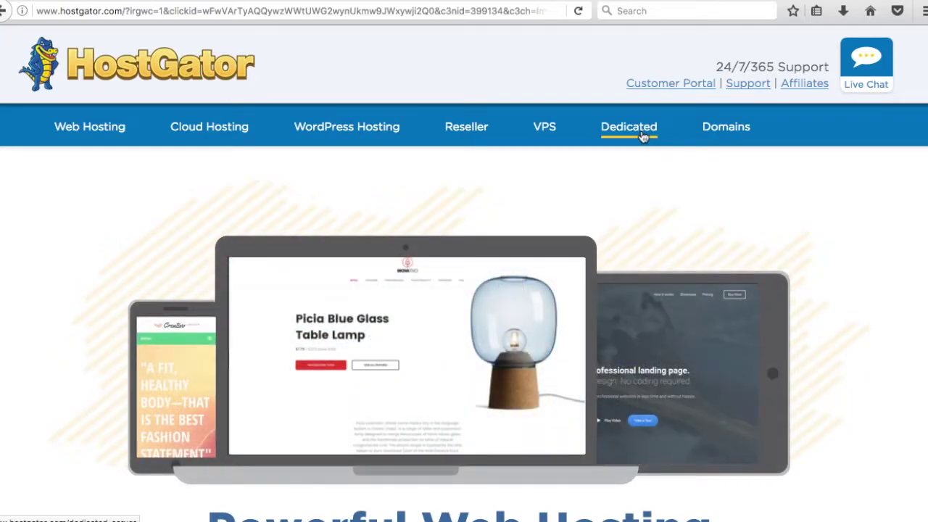
{"action": "left_click", "coordinate": [198, 137]}
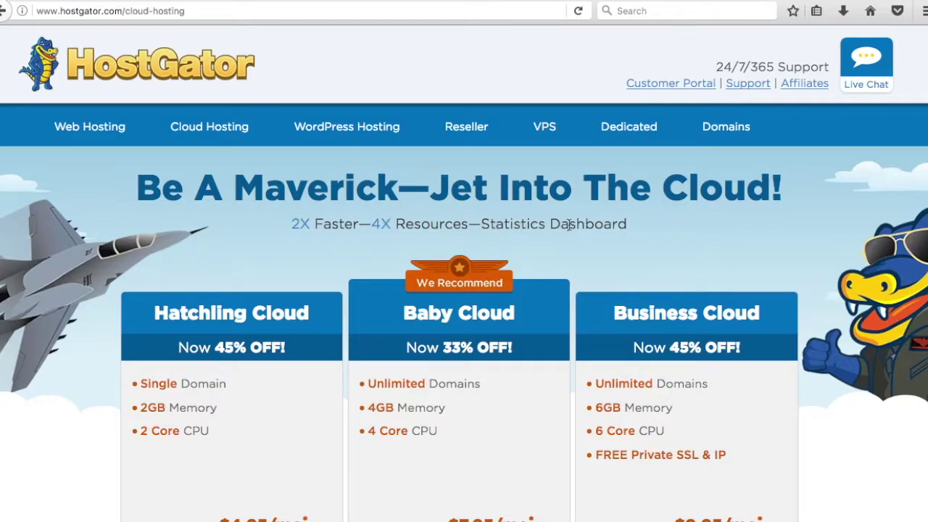
Dismiss the chat offer and start an order for the Business Cloud plan.
{"action": "scroll", "coordinate": [368, 195], "scroll_direction": "down", "scroll_amount": 2}
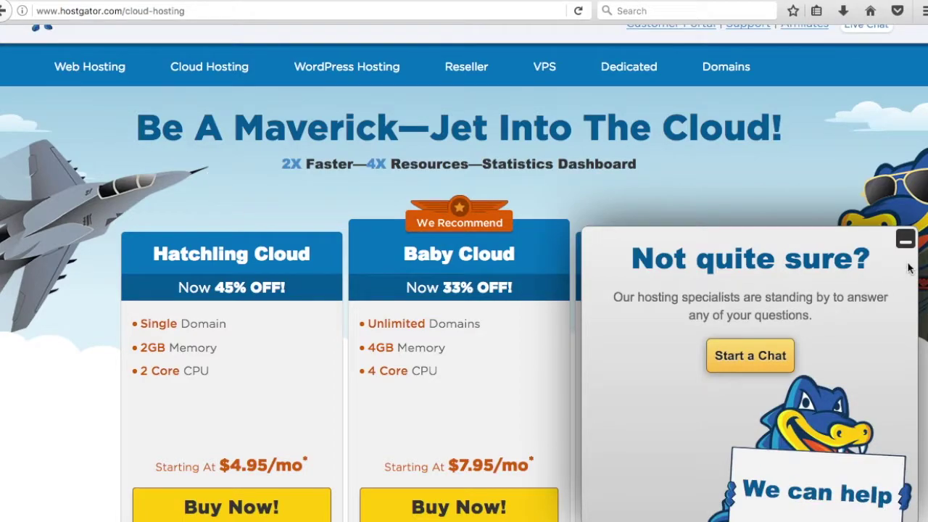
{"action": "left_click", "coordinate": [906, 240]}
{"action": "scroll", "coordinate": [638, 177], "scroll_direction": "down", "scroll_amount": 3}
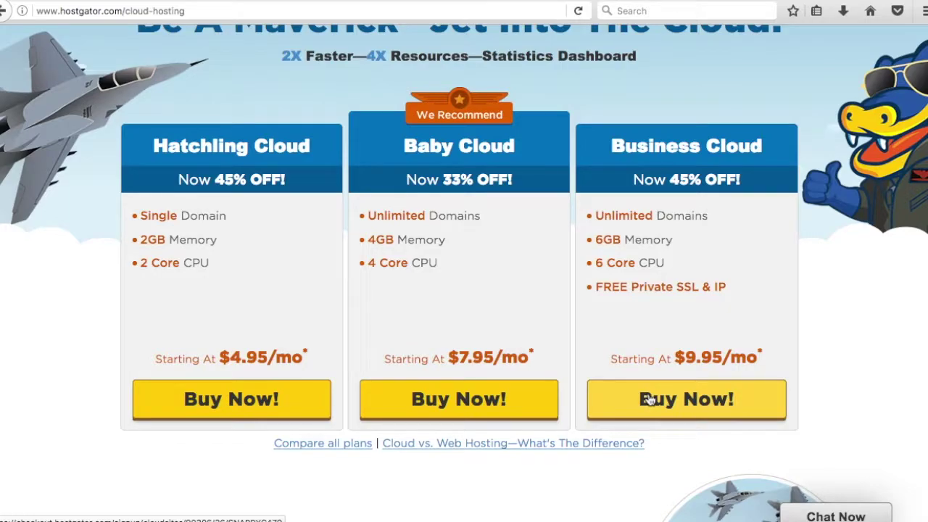
{"action": "left_click", "coordinate": [687, 401]}
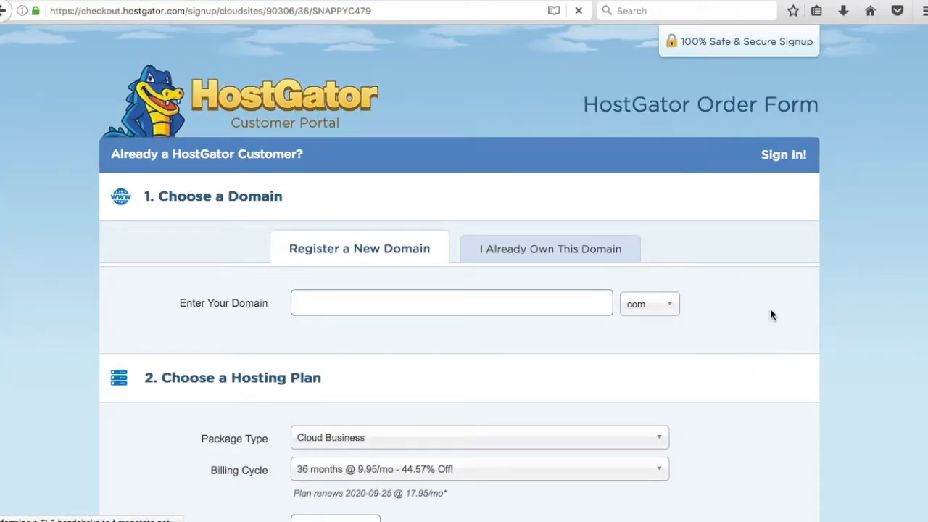
Choose to register a new domain and enter farmhousegoals as its name.
{"action": "left_click", "coordinate": [587, 253]}
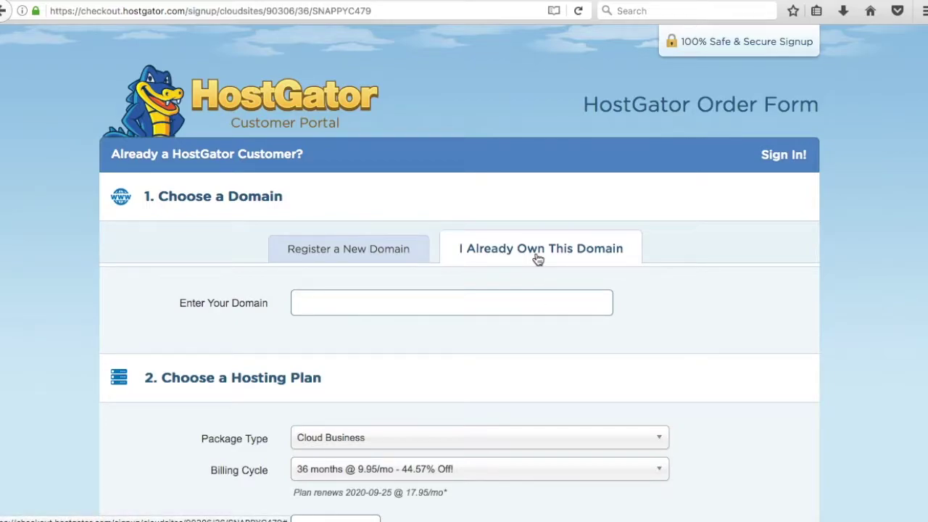
{"action": "left_click", "coordinate": [350, 259]}
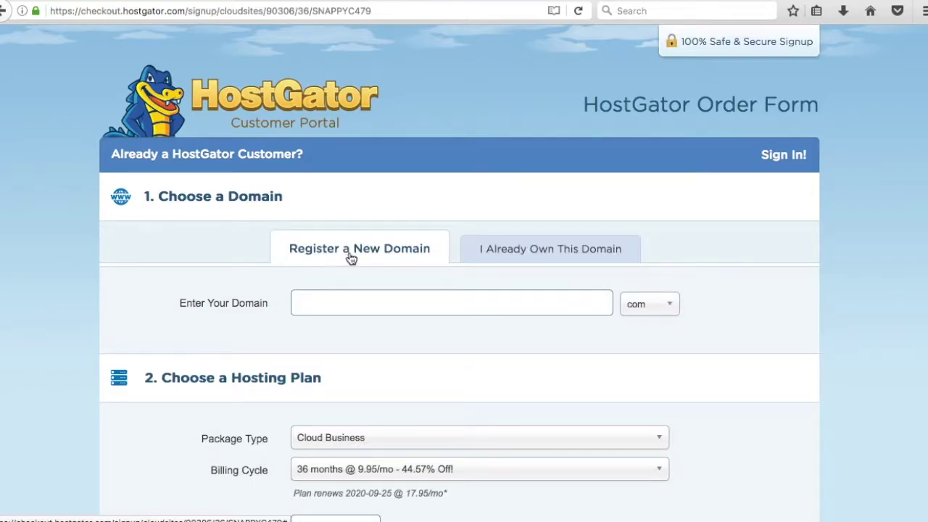
{"action": "left_click", "coordinate": [409, 305]}
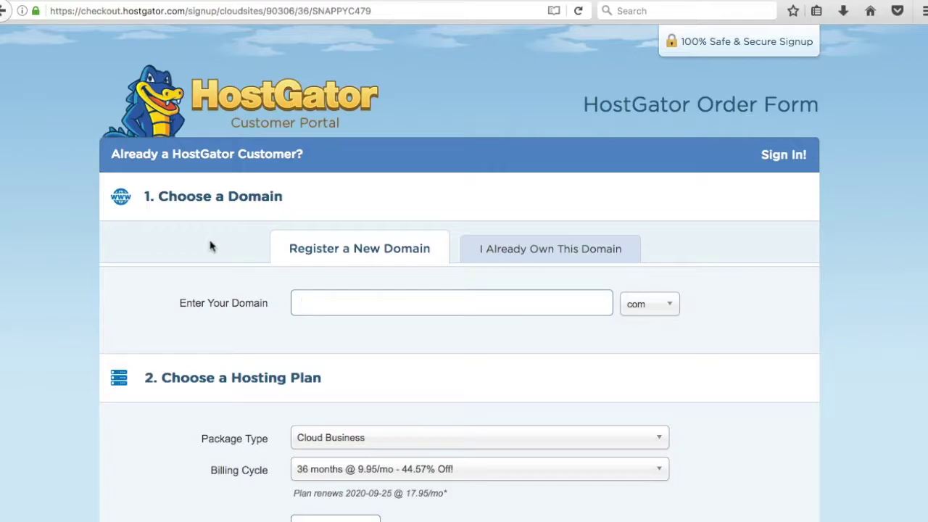
{"action": "type", "text": "farmhousegoals"}
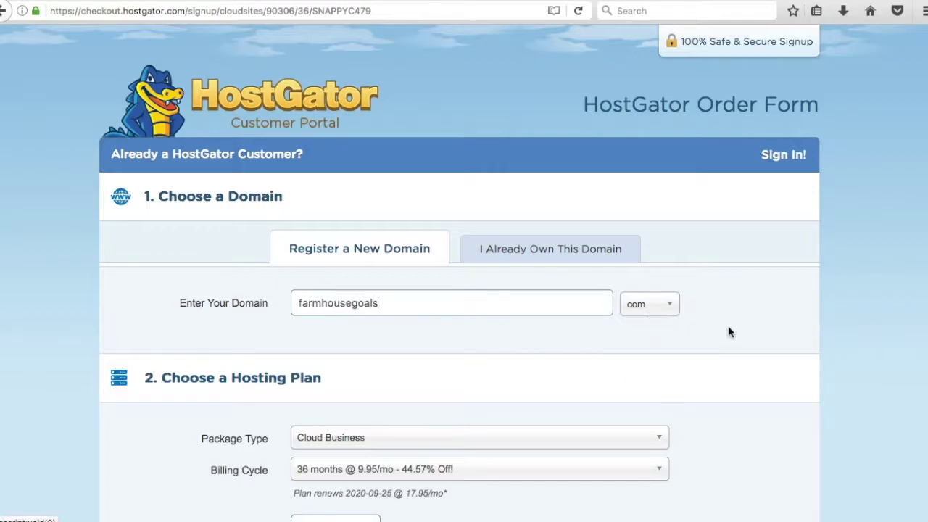
Look through the available domain extensions and select com for the new domain.
{"action": "left_click", "coordinate": [667, 308]}
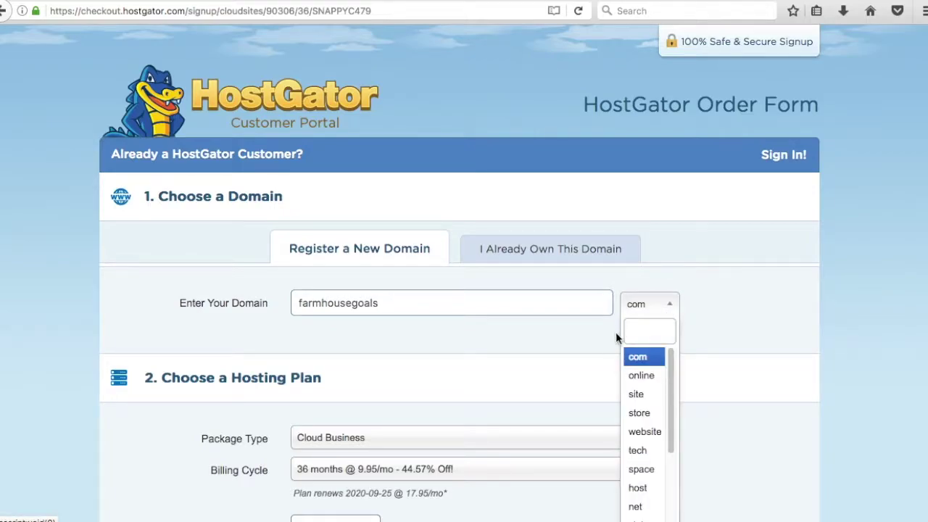
{"action": "scroll", "coordinate": [644, 392], "scroll_direction": "down", "scroll_amount": 3}
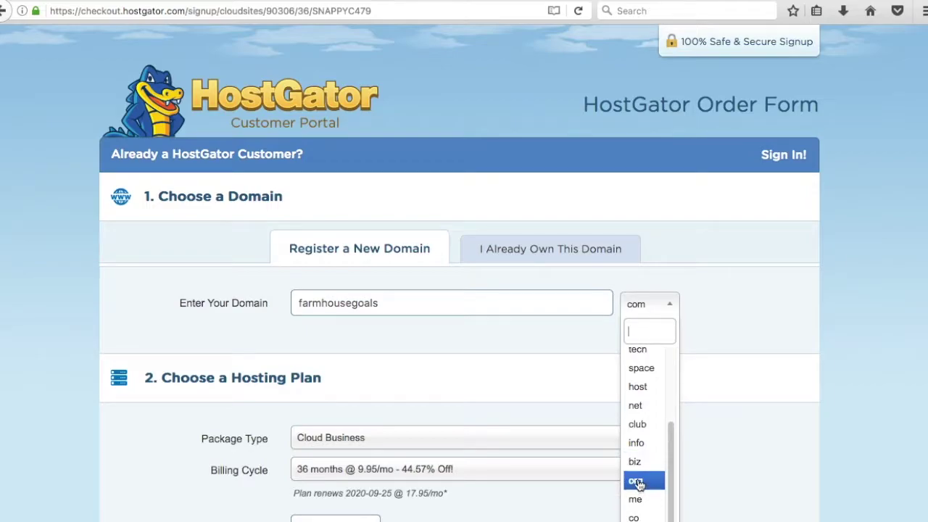
{"action": "scroll", "coordinate": [636, 484], "scroll_direction": "down", "scroll_amount": 3}
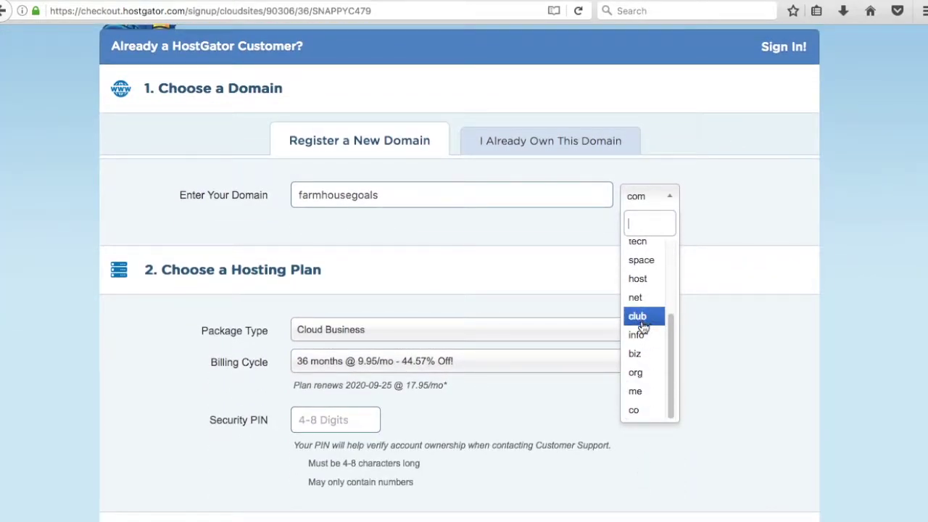
{"action": "scroll", "coordinate": [643, 323], "scroll_direction": "up", "scroll_amount": 3}
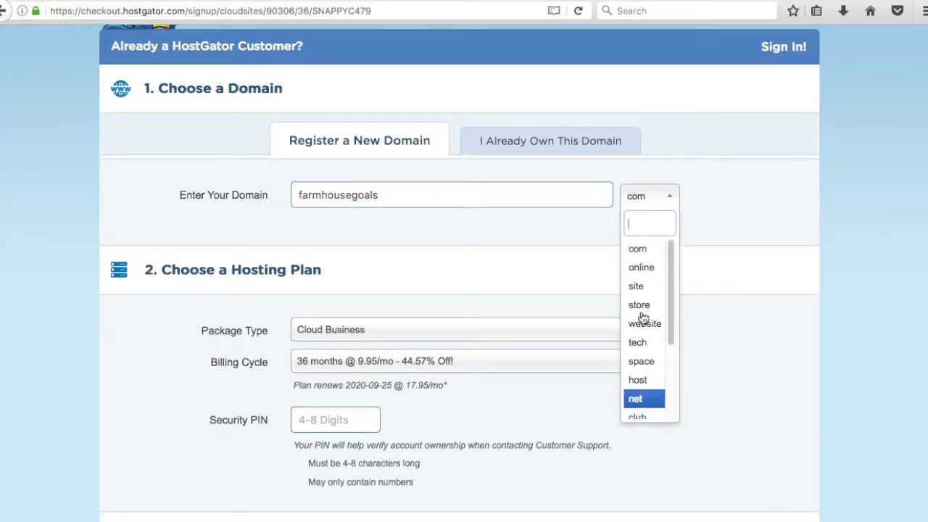
{"action": "left_click", "coordinate": [636, 250]}
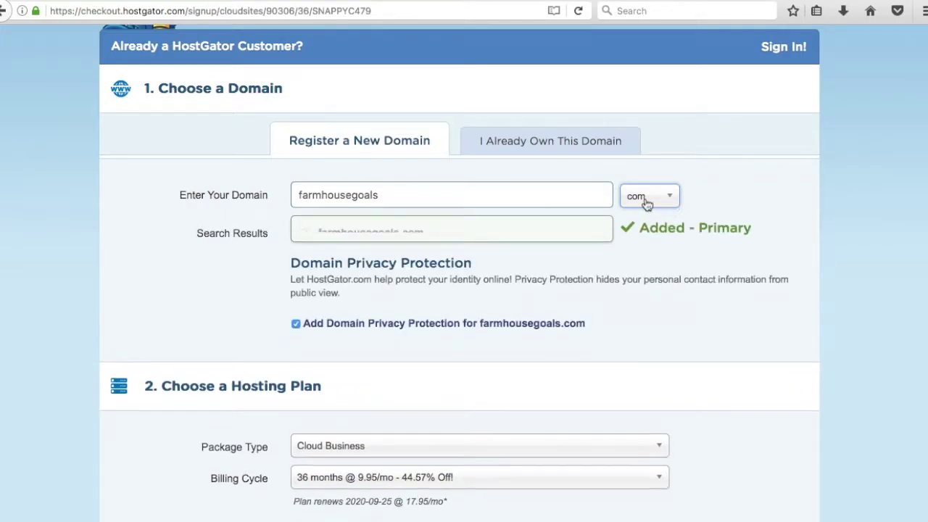
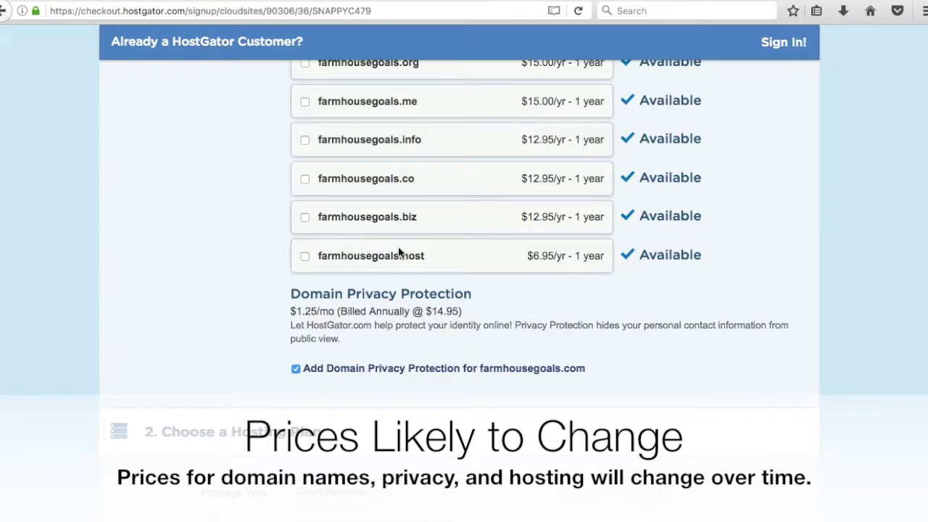
Review the farmhousegoals domain options with their yearly prices and the Domain Privacy Protection offer.
{"action": "scroll", "coordinate": [735, 347], "scroll_direction": "up", "scroll_amount": 3}
{"action": "scroll", "coordinate": [734, 347], "scroll_direction": "up", "scroll_amount": 6}
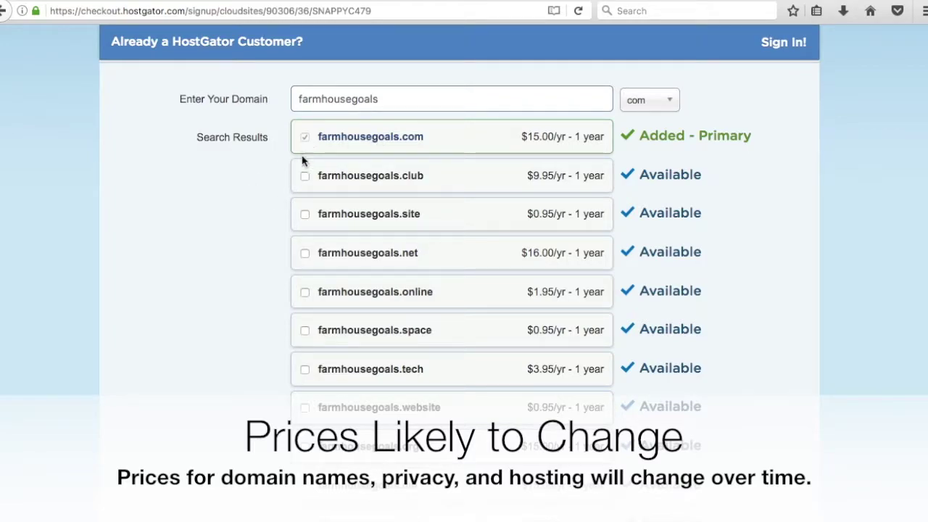
{"action": "scroll", "coordinate": [253, 254], "scroll_direction": "down", "scroll_amount": 7}
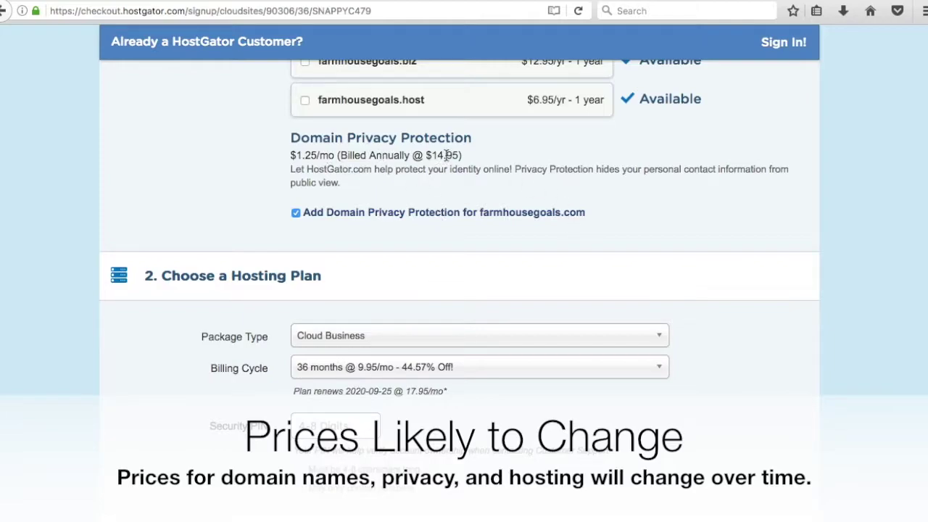
{"action": "scroll", "coordinate": [242, 193], "scroll_direction": "up", "scroll_amount": 4}
{"action": "scroll", "coordinate": [197, 186], "scroll_direction": "up", "scroll_amount": 3}
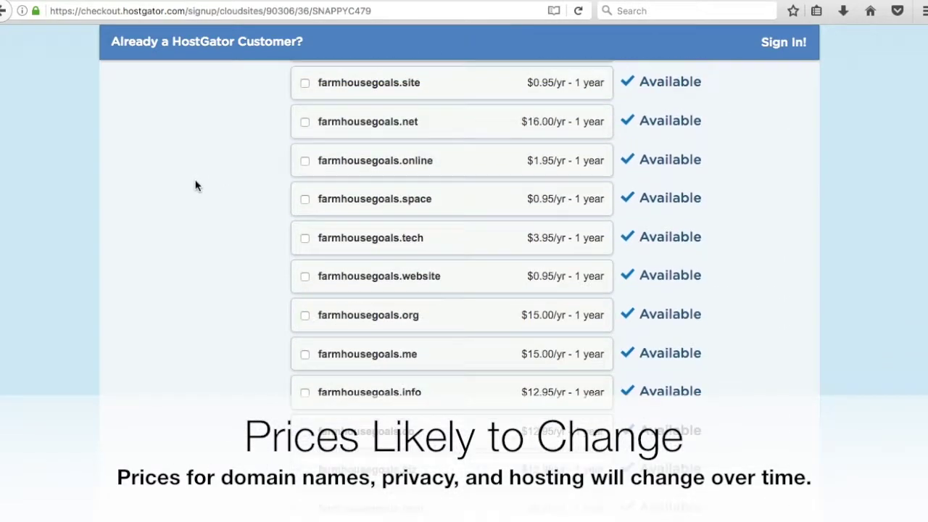
{"action": "scroll", "coordinate": [396, 152], "scroll_direction": "down", "scroll_amount": 8}
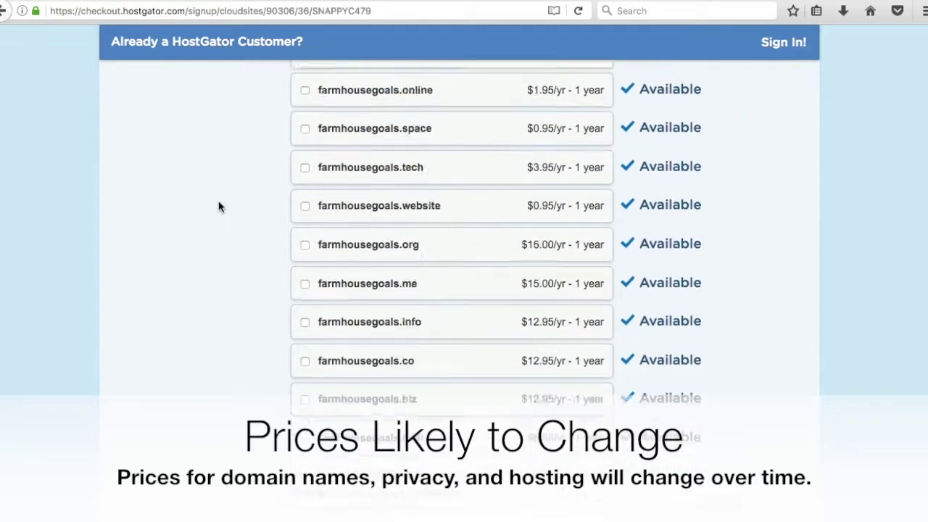
{"action": "scroll", "coordinate": [412, 177], "scroll_direction": "up", "scroll_amount": 2}
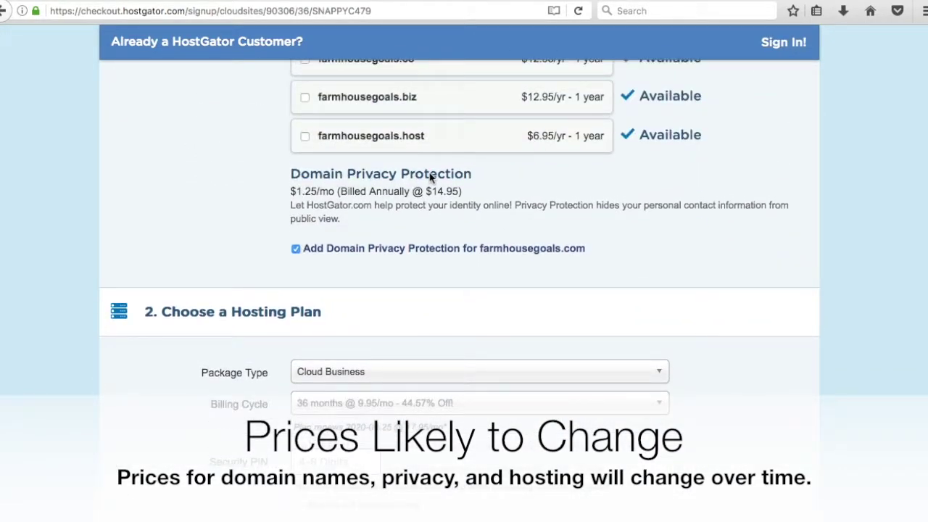
{"action": "scroll", "coordinate": [750, 271], "scroll_direction": "down", "scroll_amount": 5}
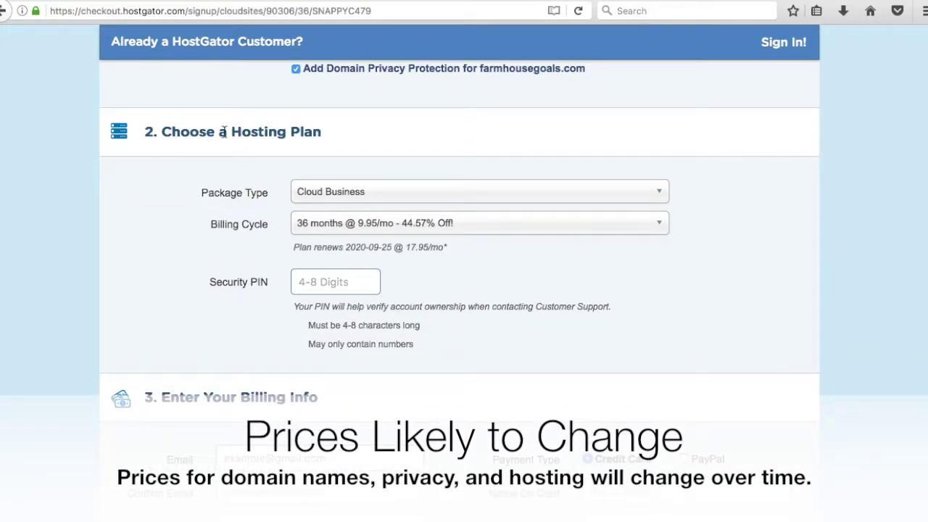
Select the Cloud Business package and try the 3-month billing cycle before choosing 12 months @ 11.95/mo.
{"action": "left_click", "coordinate": [356, 188]}
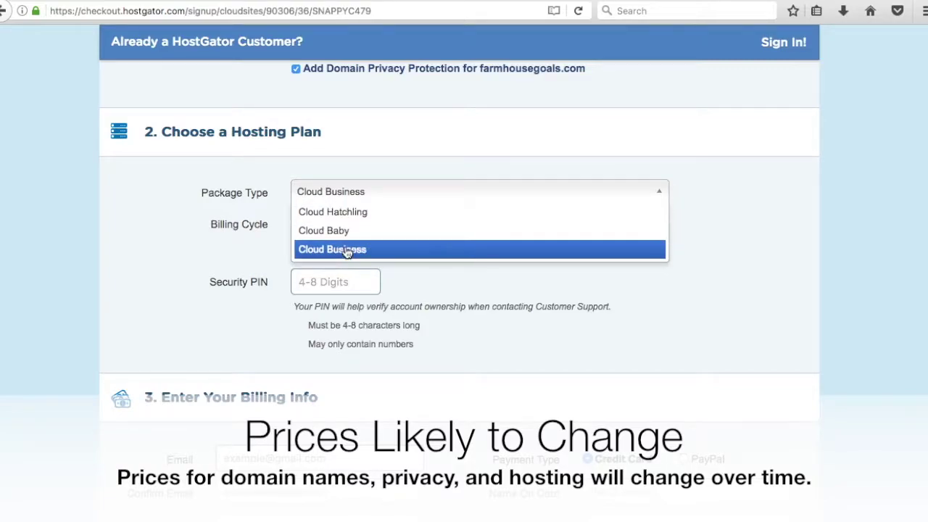
{"action": "left_click", "coordinate": [406, 249]}
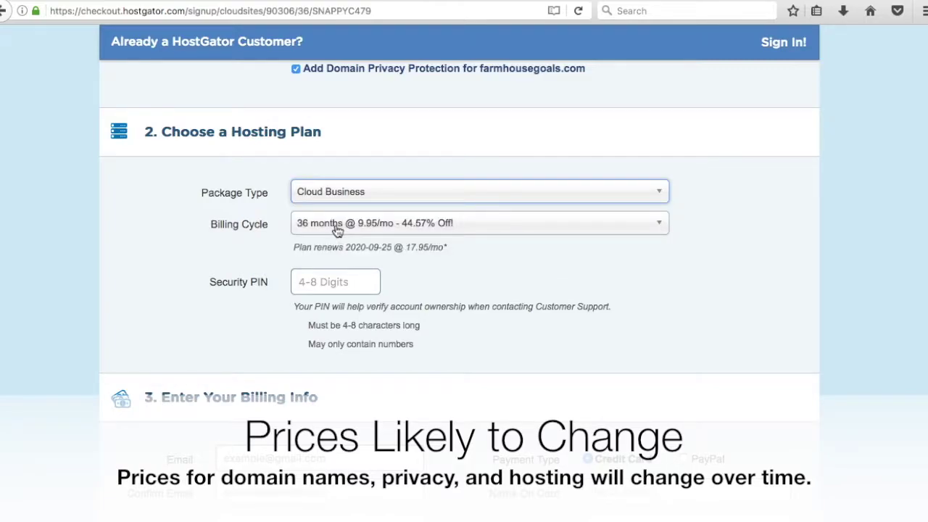
{"action": "left_click", "coordinate": [373, 229]}
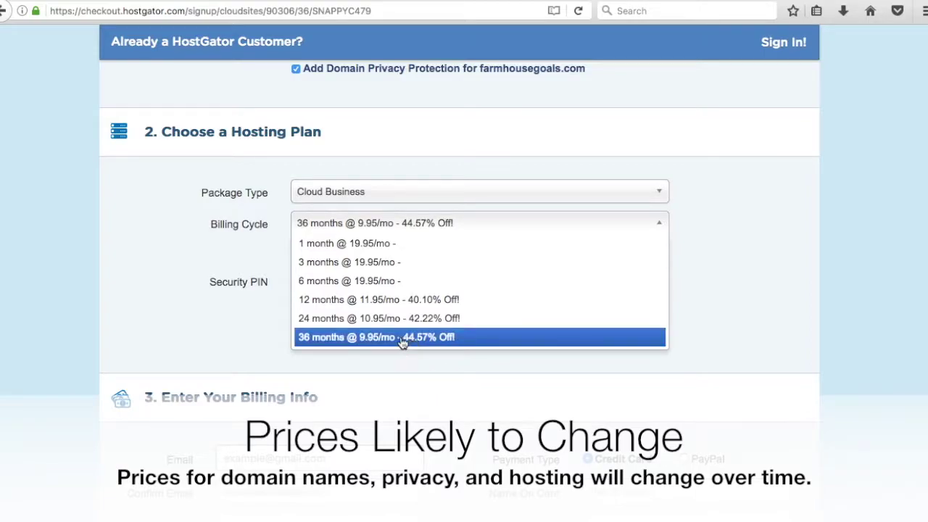
{"action": "left_click", "coordinate": [355, 262]}
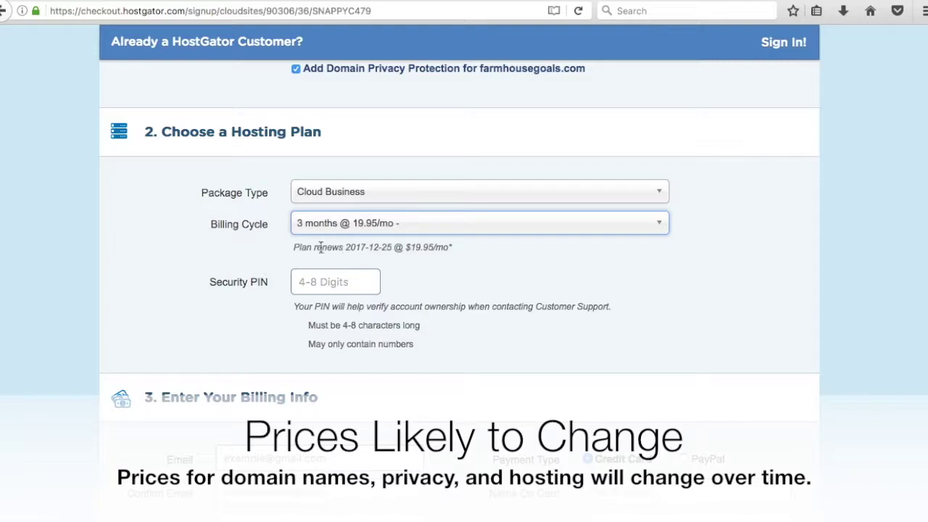
{"action": "left_click", "coordinate": [351, 229]}
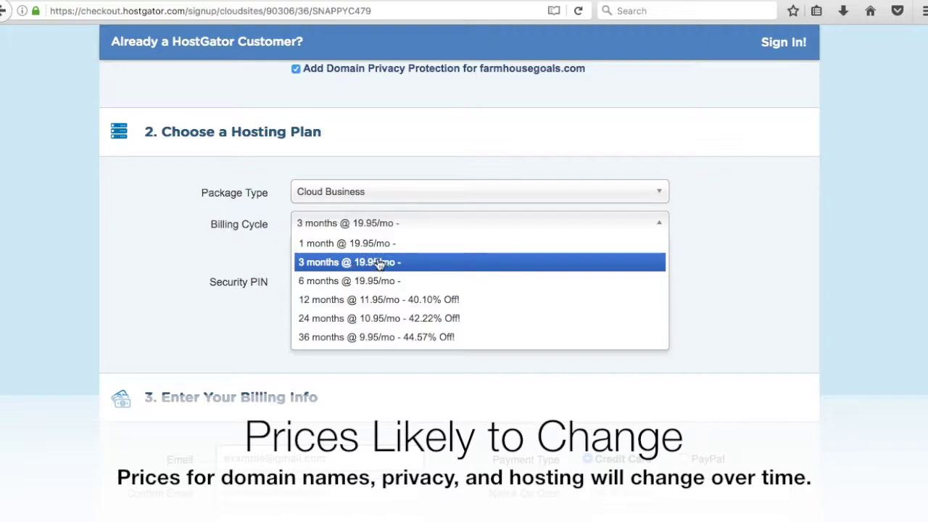
{"action": "left_click", "coordinate": [337, 301]}
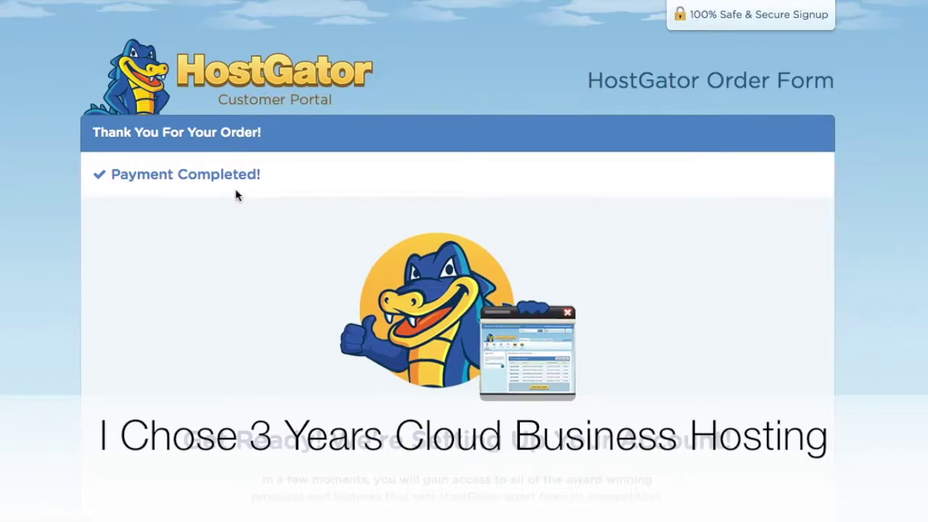
{"action": "scroll", "coordinate": [326, 179], "scroll_direction": "down", "scroll_amount": 4}
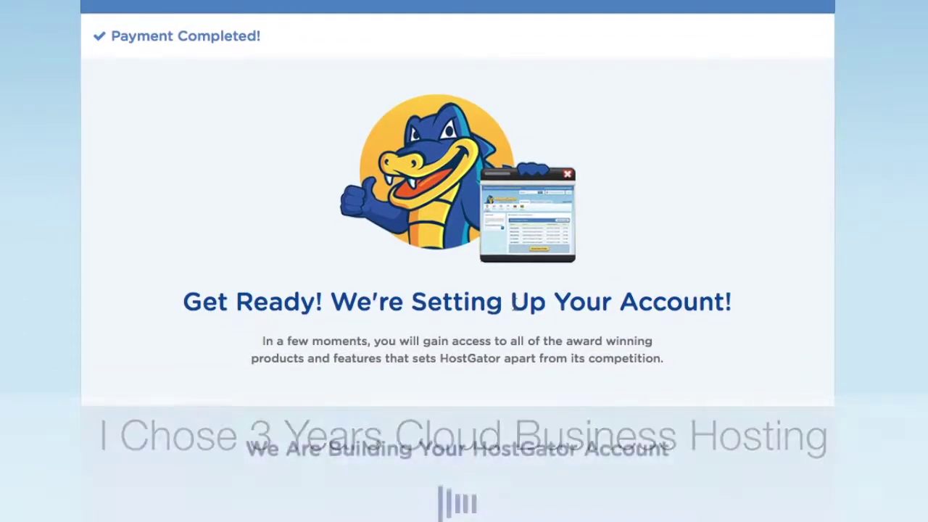
{"action": "scroll", "coordinate": [607, 321], "scroll_direction": "down", "scroll_amount": 2}
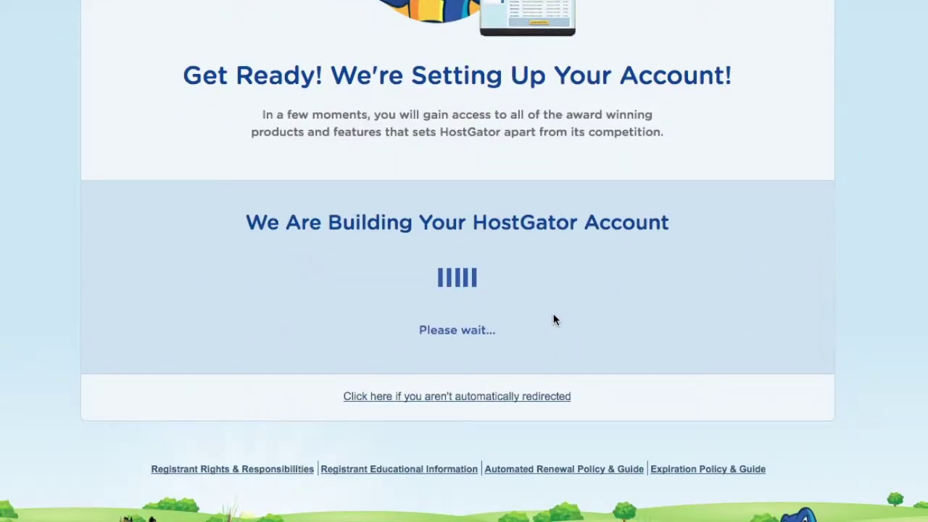